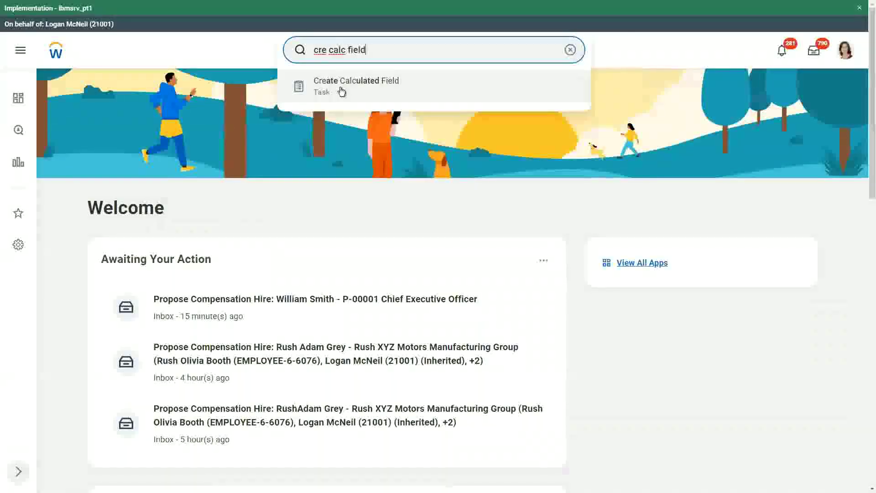
# Open the Create Calculated Field task and name the new field CF-WW-Eval Exp-Test
pyautogui.click(341, 89)
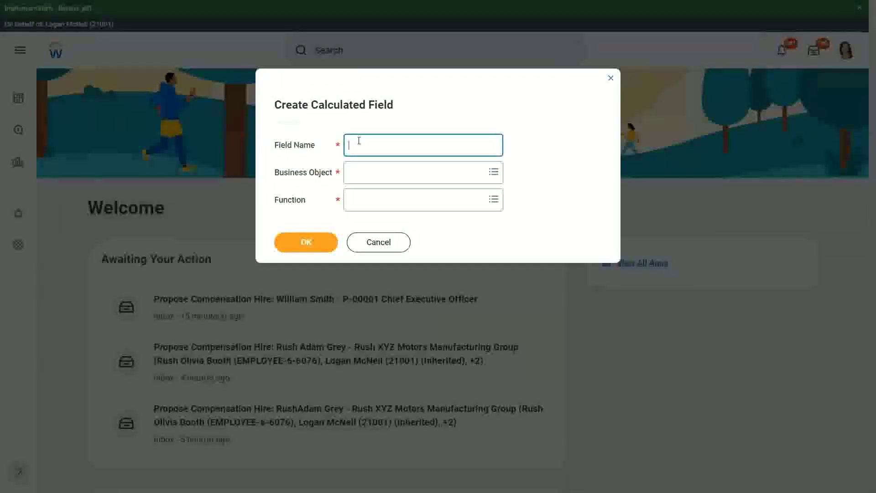
pyautogui.write('CF-WW-Evs')
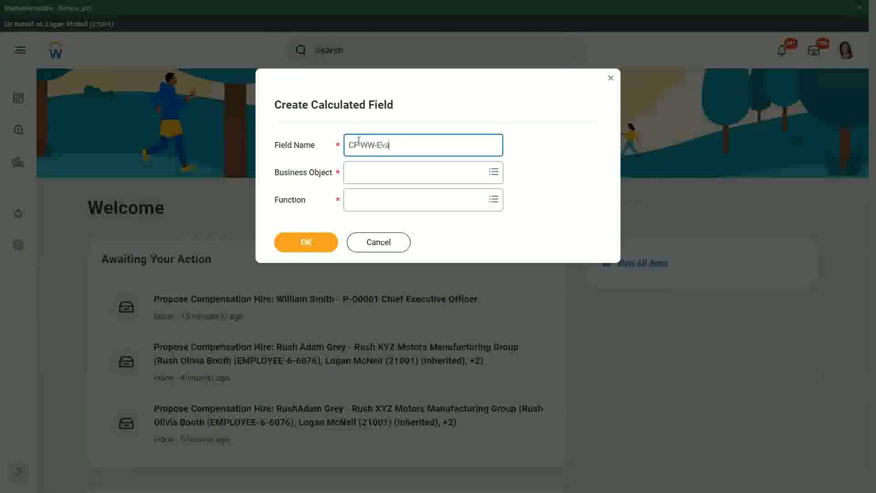
pyautogui.press('BackSpace')
pyautogui.write('al Exp -')
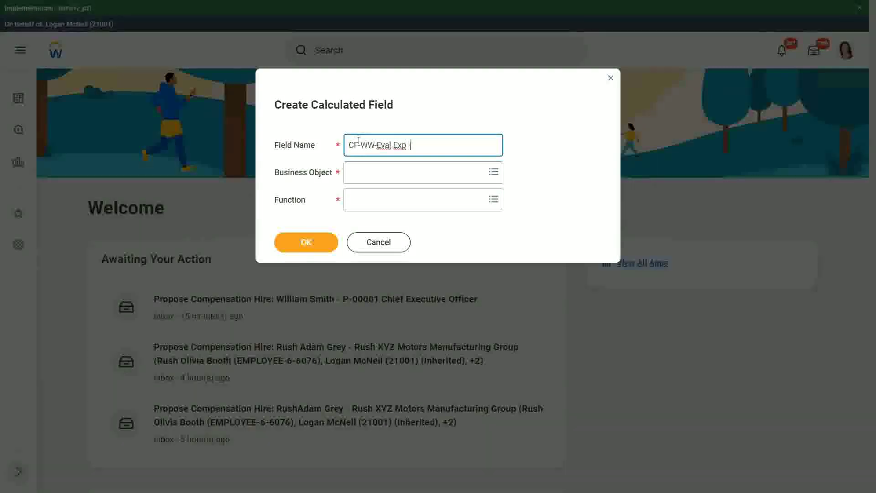
pyautogui.press('BackSpace')
pyautogui.write('-Test')
pyautogui.press('Tab')
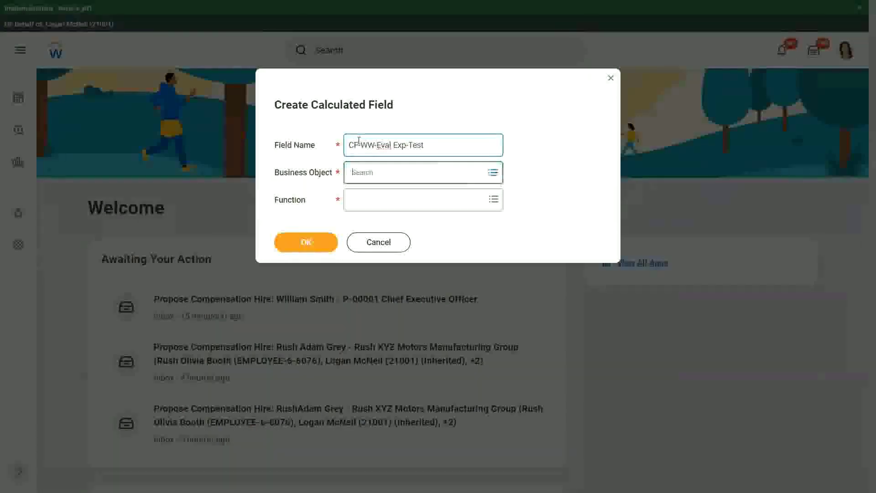
# Set the calculated field's business object to Worker and its function to Evaluate Expression, and proceed to its definition
pyautogui.write('worker')
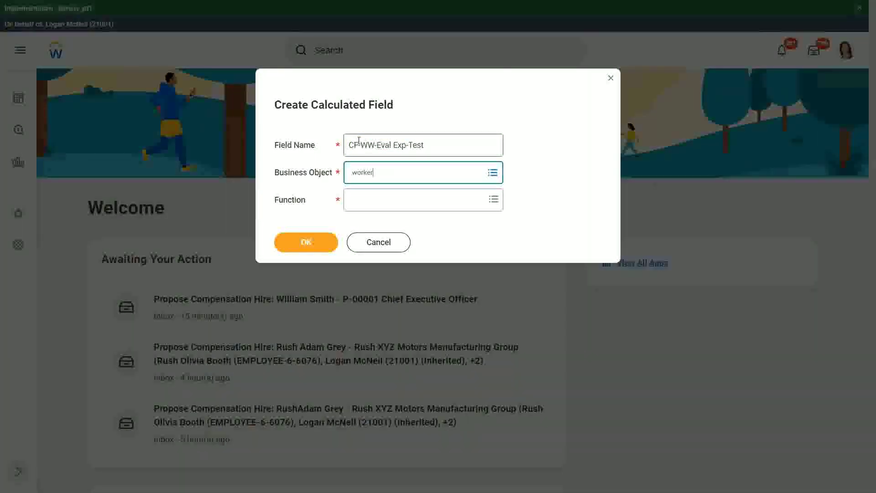
pyautogui.press('Return')
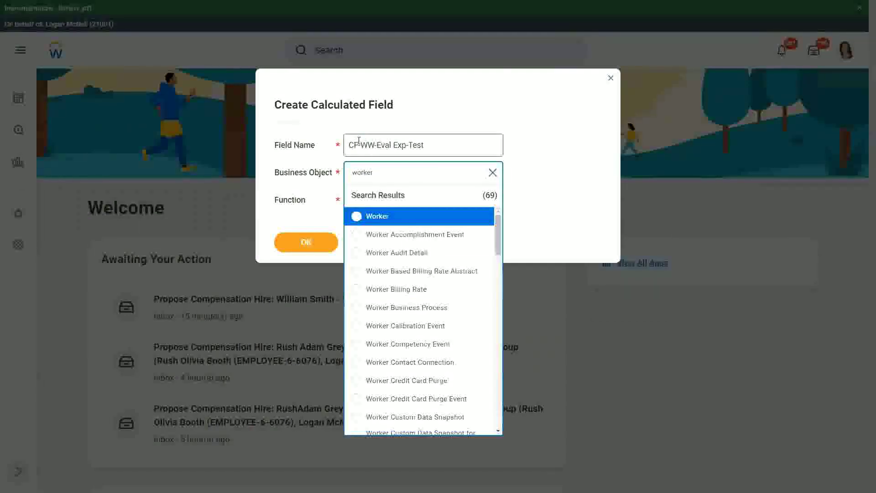
pyautogui.press('Return')
pyautogui.press('Tab')
pyautogui.write('ev')
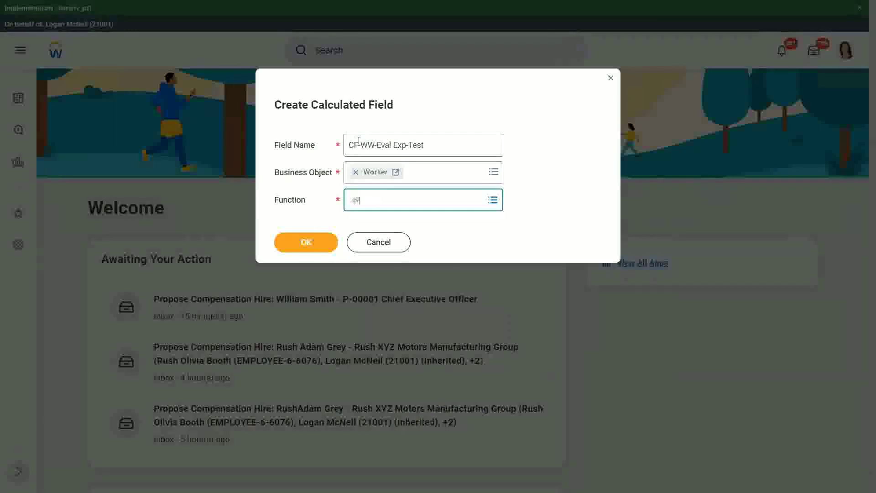
pyautogui.write('al exp')
pyautogui.press('Return')
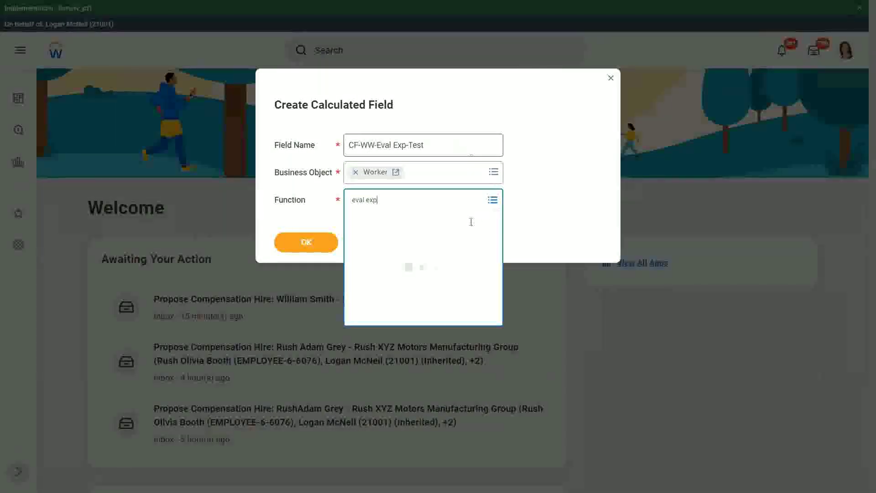
pyautogui.click(371, 246)
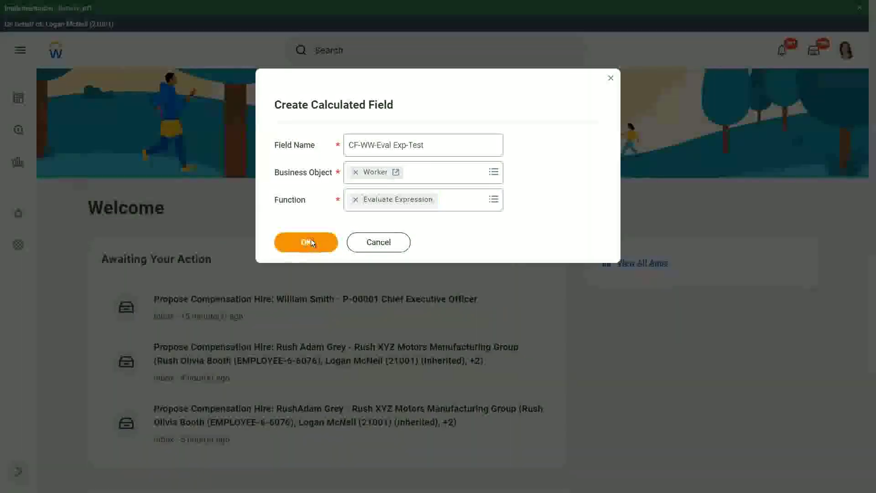
pyautogui.click(311, 240)
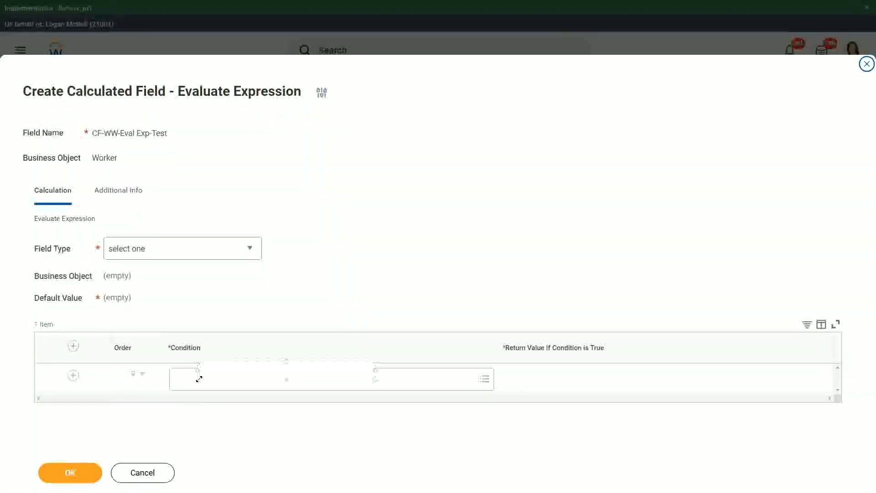
# Annotate the first row's Condition field with the on-screen note "Boolean or a T/F field"
pyautogui.moveTo(225, 358); pyautogui.dragTo(203, 367)
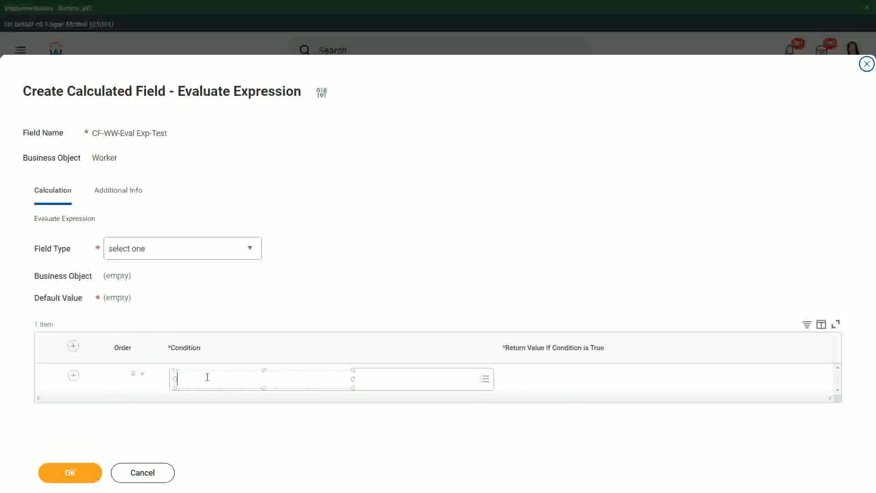
pyautogui.write('Boo')
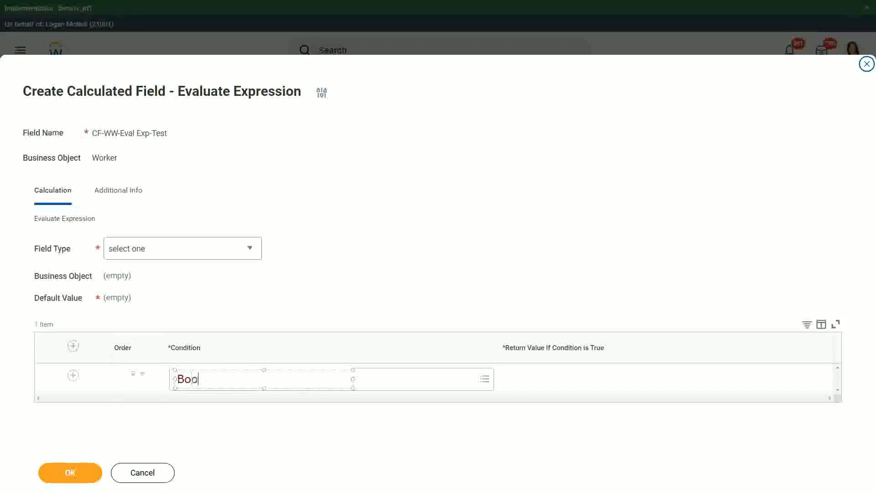
pyautogui.write('lean or a T/F')
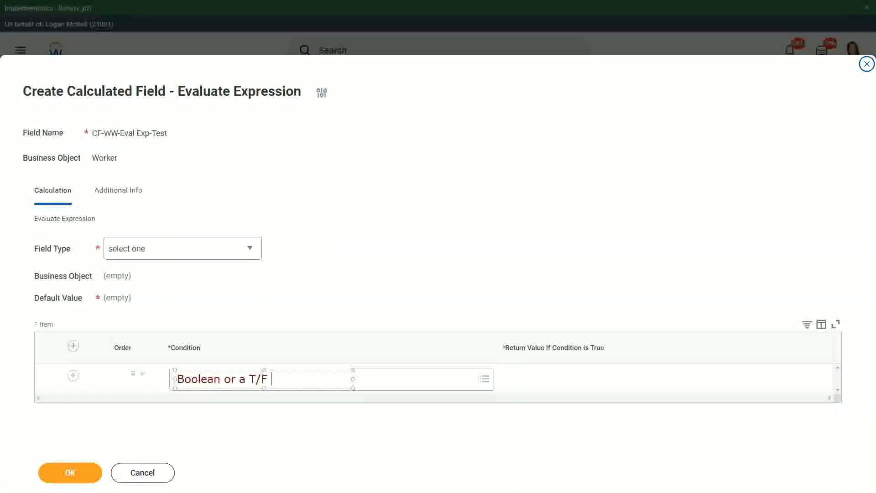
pyautogui.write(' field')
pyautogui.click(304, 290)
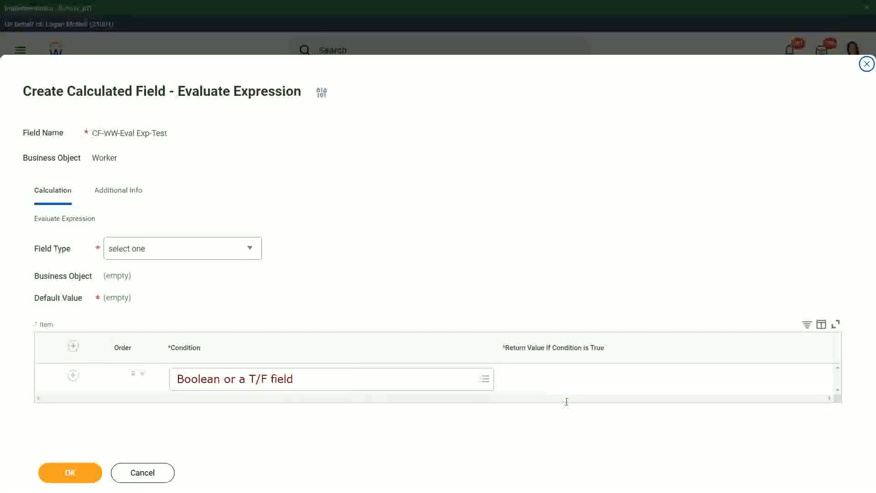
# Annotate the Return Value If Condition is True cell with "Another Calc Field that gives the result", widened to fit one line
pyautogui.click(506, 380)
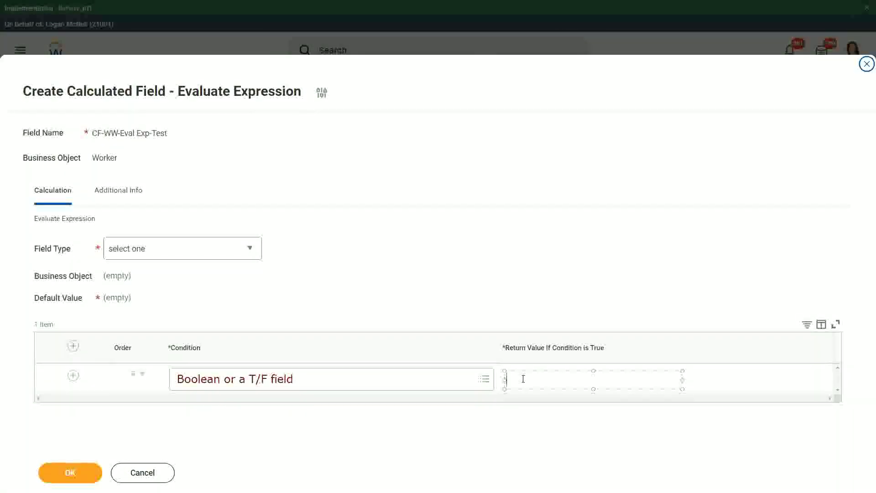
pyautogui.write('Another C')
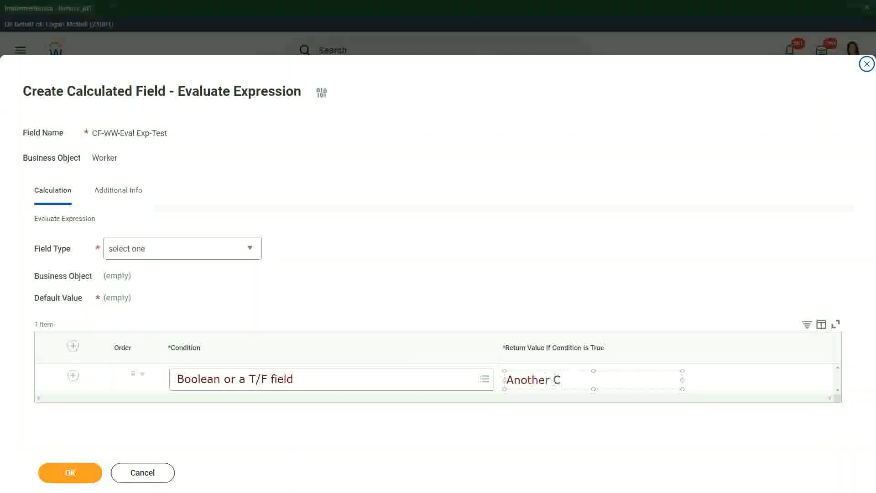
pyautogui.write('alc Field')
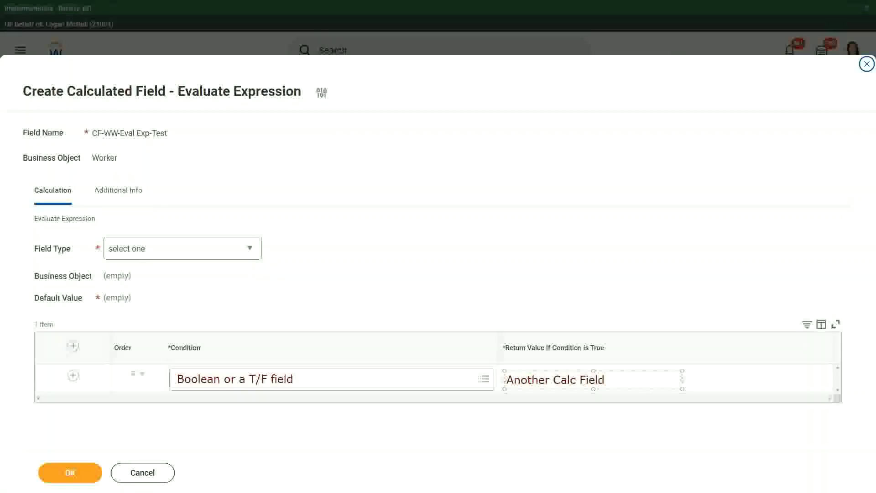
pyautogui.write(' that gives the')
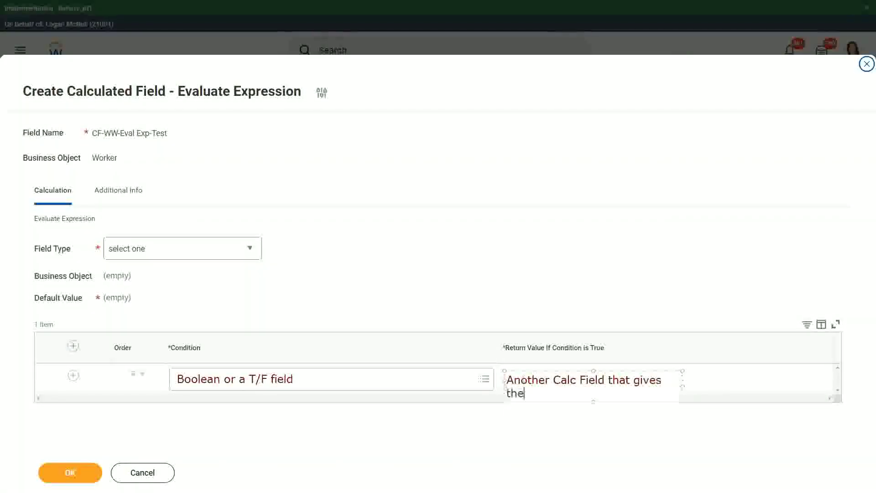
pyautogui.write(' result')
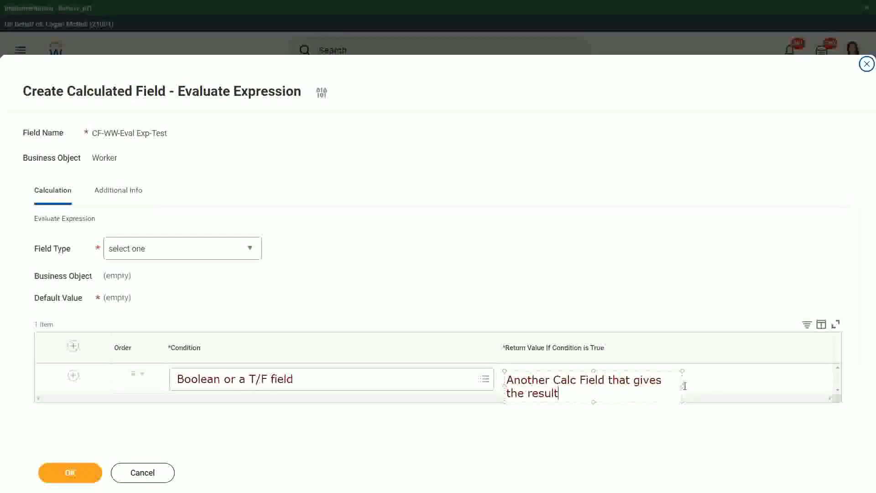
pyautogui.moveTo(683, 386); pyautogui.dragTo(758, 386)
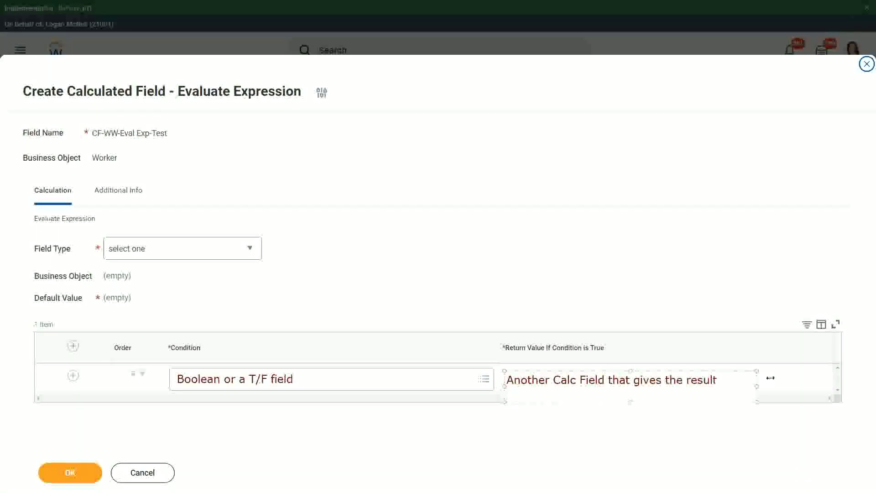
pyautogui.click(493, 412)
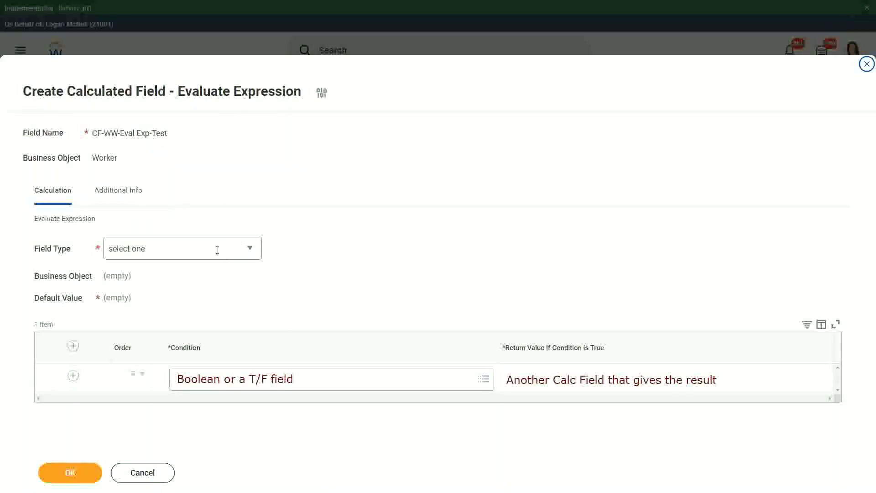
# Set the Evaluate Expression field type to Text
pyautogui.moveTo(254, 238); pyautogui.dragTo(432, 256)
pyautogui.press('Escape')
pyautogui.click(252, 249)
pyautogui.click(251, 249)
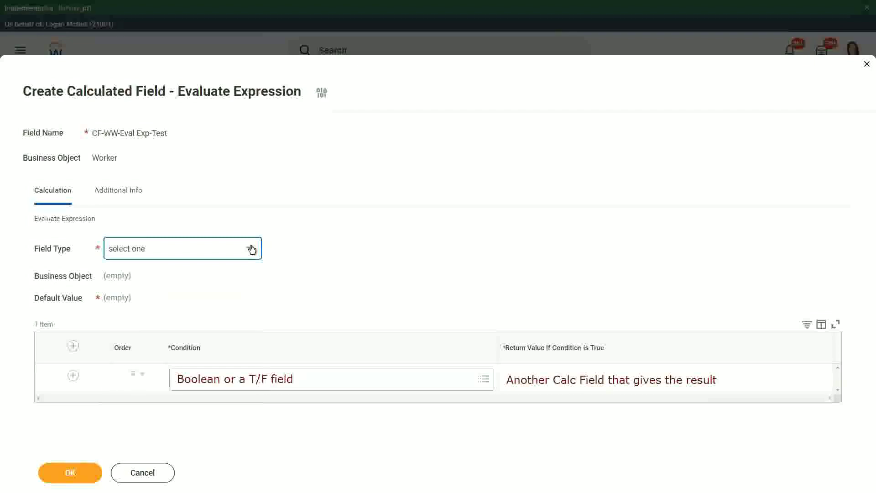
pyautogui.click(252, 250)
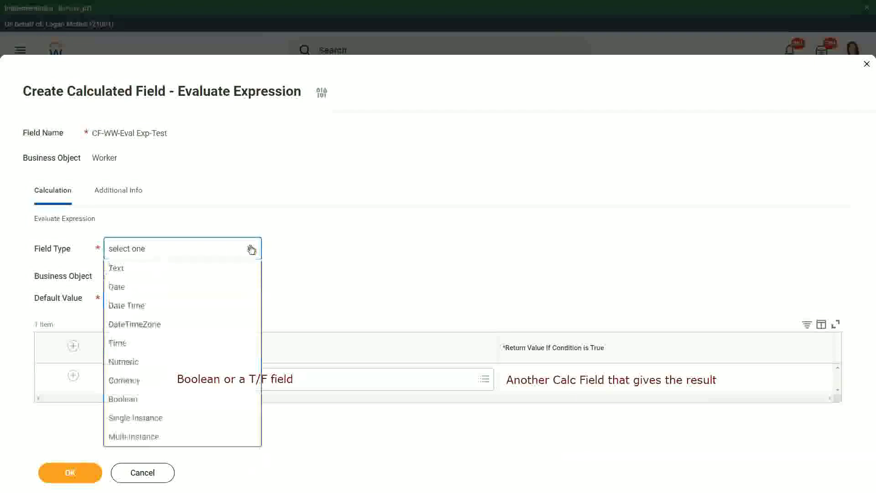
pyautogui.click(124, 291)
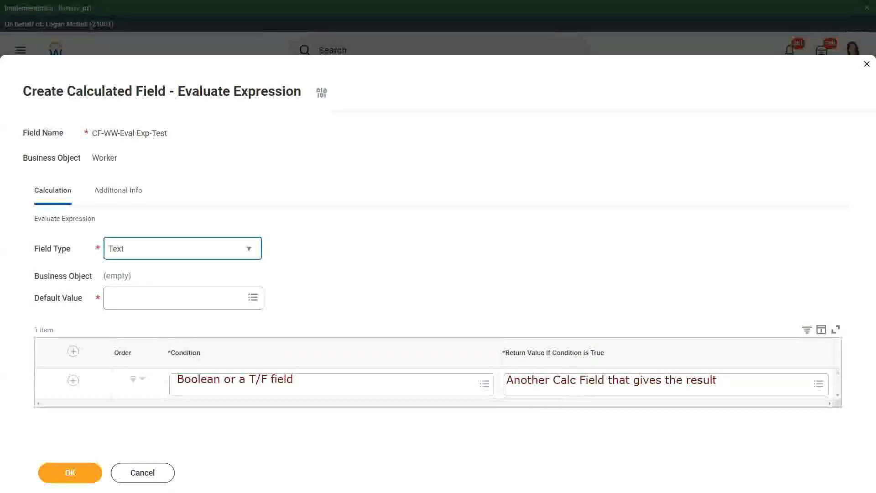
# Annotate the Default Value field with the on-screen note "Some Default Value" and position the note over the field
pyautogui.click(118, 298)
pyautogui.write('S')
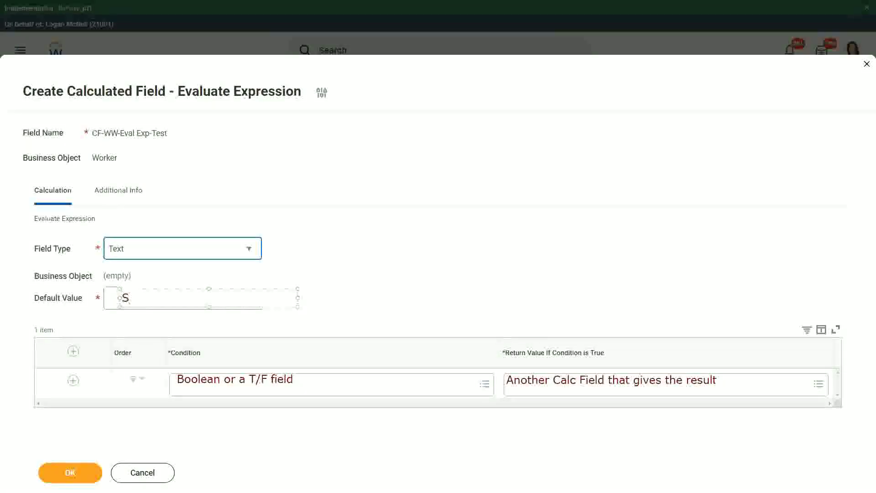
pyautogui.write('ome De')
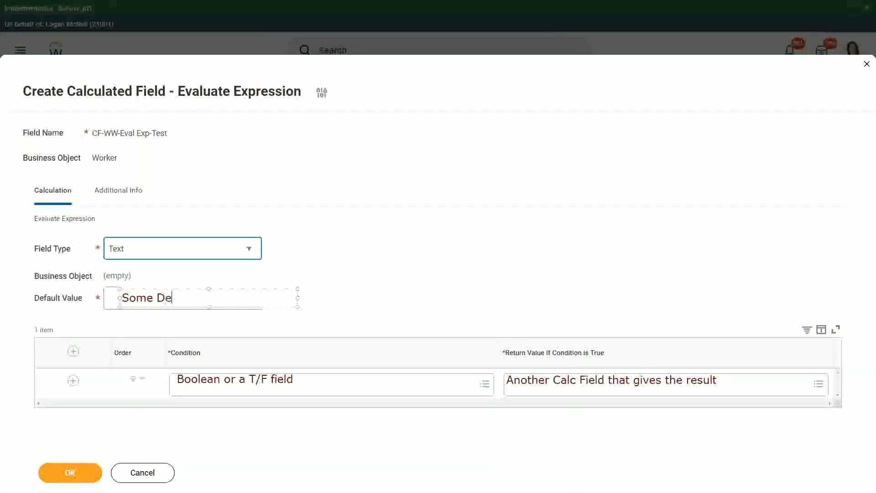
pyautogui.write('fault Value')
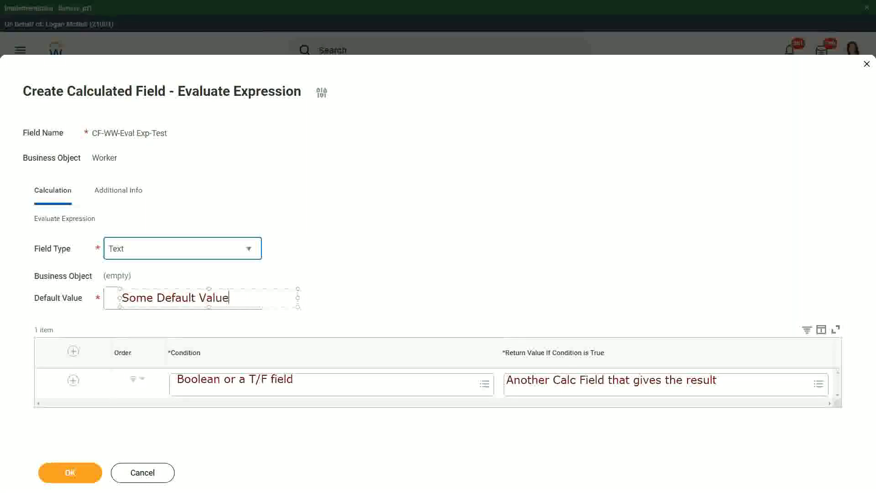
pyautogui.moveTo(217, 288); pyautogui.dragTo(212, 288)
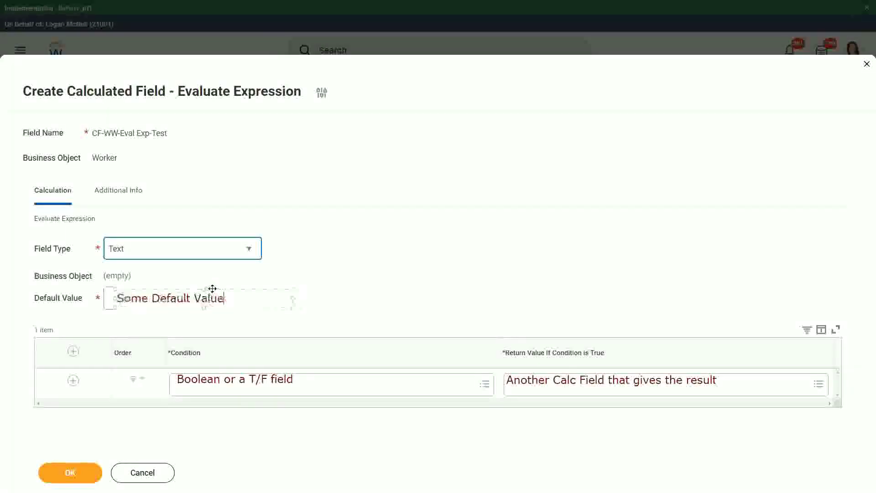
pyautogui.click(363, 289)
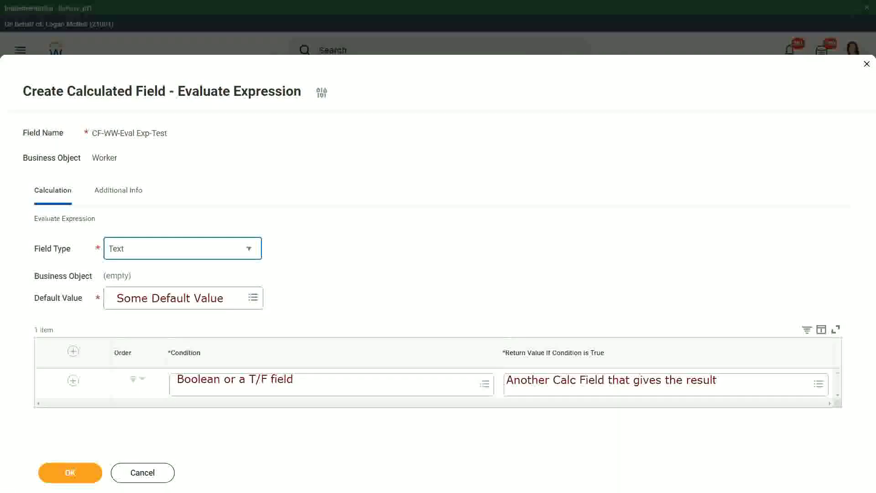
# Replace the return value annotation with "Type in the value that you want in the output", widened to fit one line
pyautogui.click(574, 382)
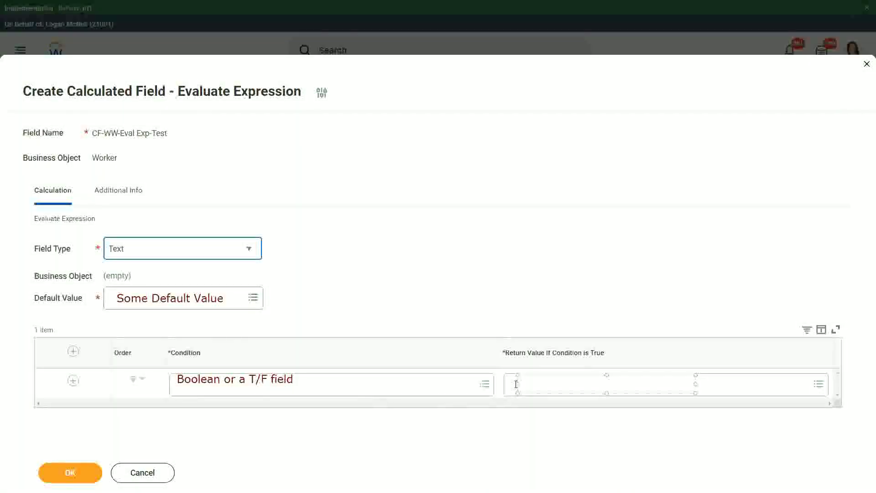
pyautogui.write('Type in the val')
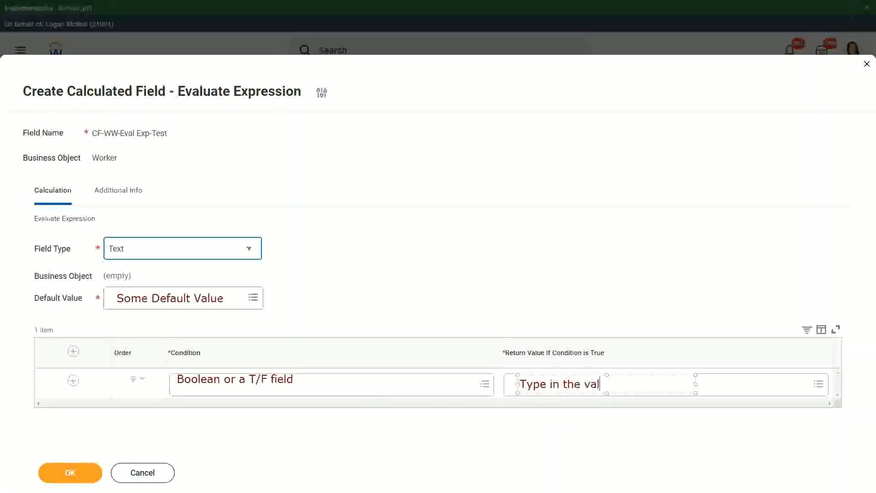
pyautogui.write('ue that you')
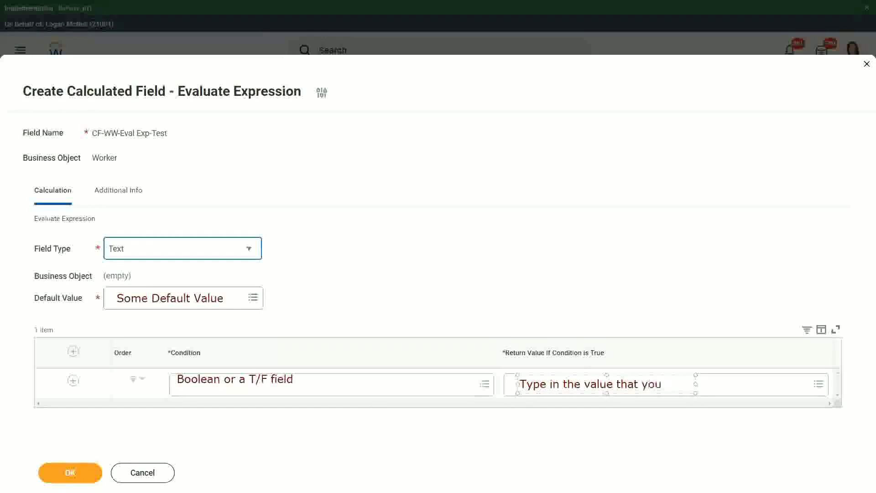
pyautogui.write(' want in the o')
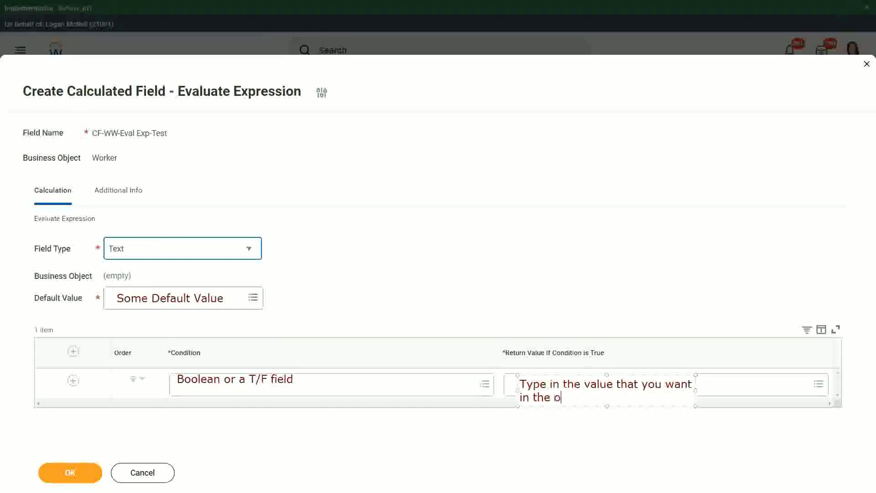
pyautogui.write('utput')
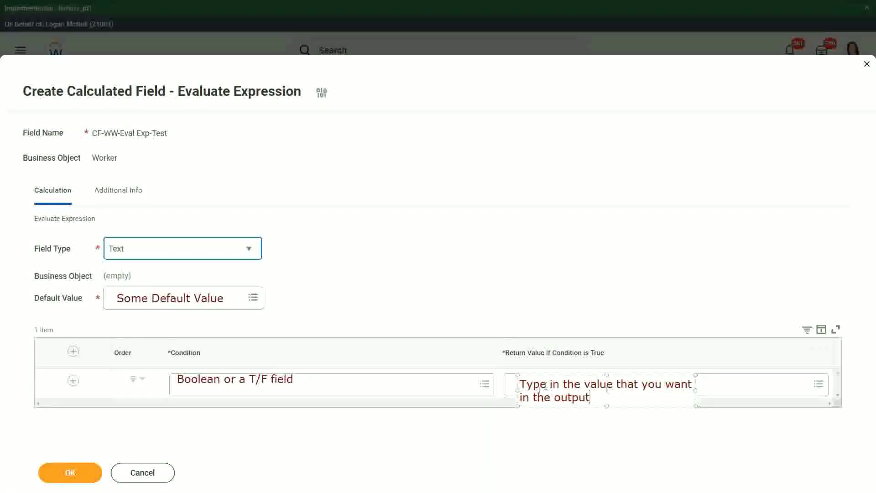
pyautogui.moveTo(695, 390); pyautogui.dragTo(801, 390)
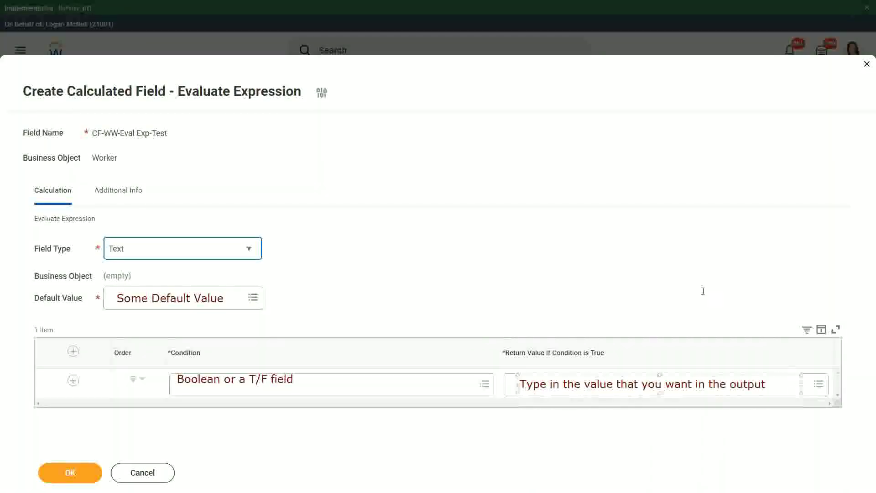
pyautogui.click(688, 273)
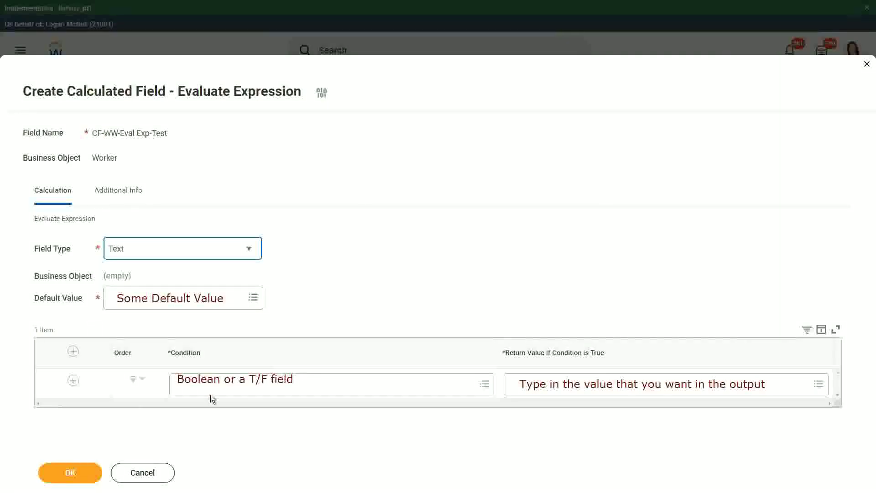
# Cancel the calculated field, discarding its changes, and close the Implementation banner above the home page
pyautogui.click(144, 475)
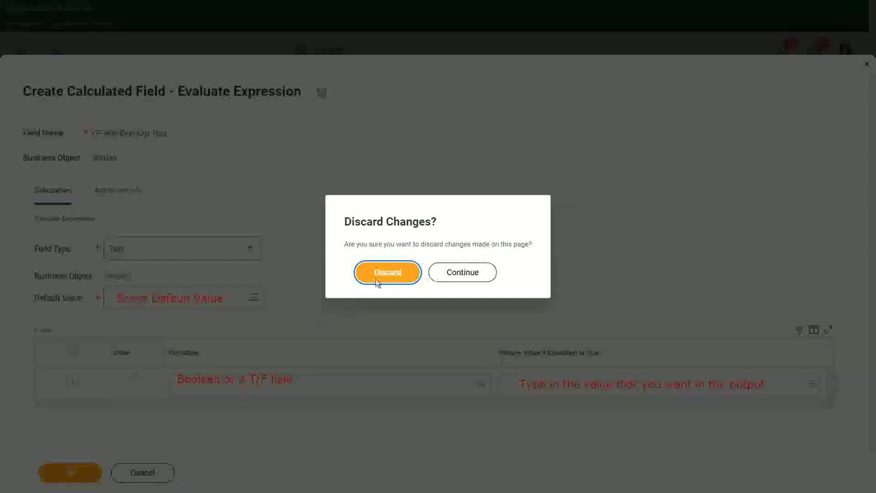
pyautogui.click(394, 273)
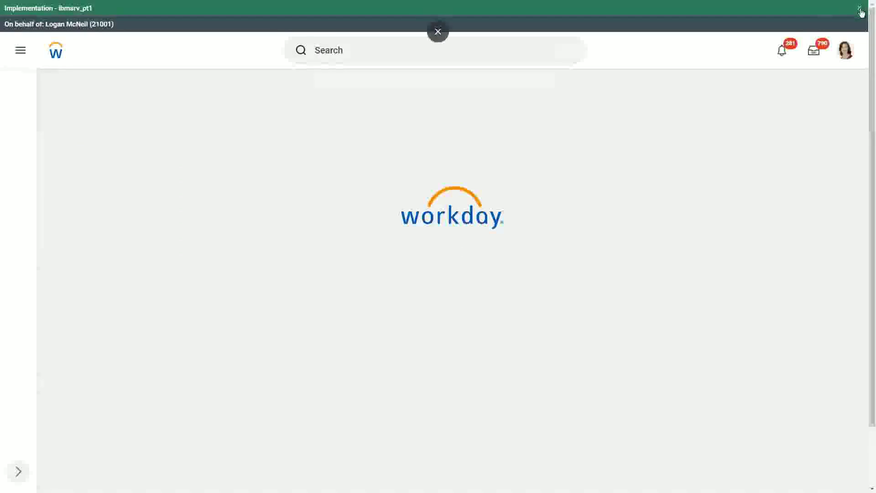
pyautogui.click(860, 9)
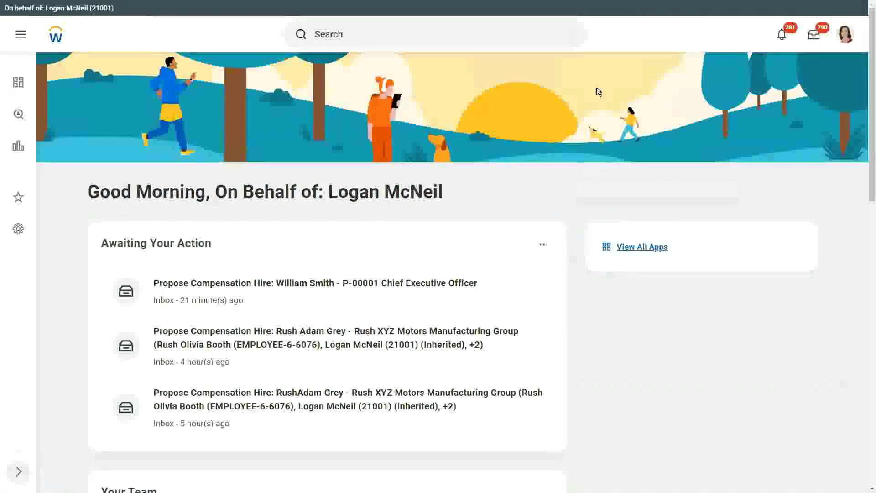
pyautogui.moveTo(7, 9)
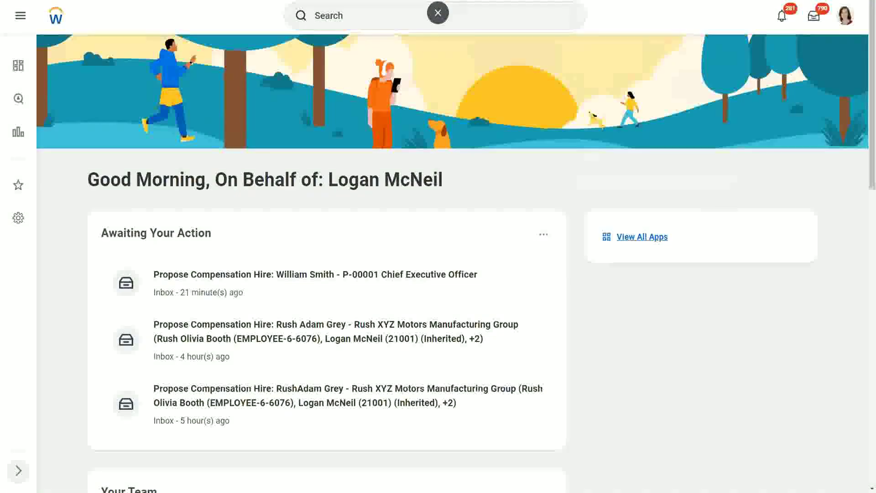